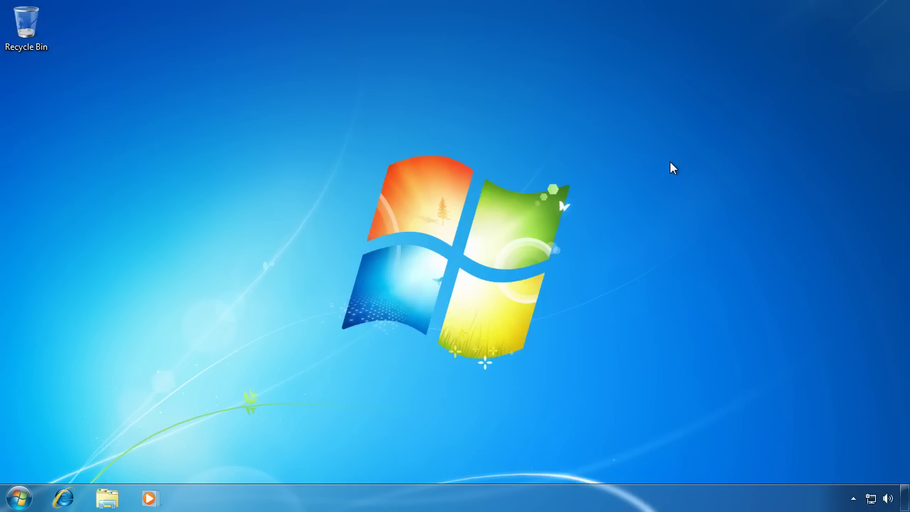
Step: Launch Internet Explorer and go to the Skype website
click(27, 498)
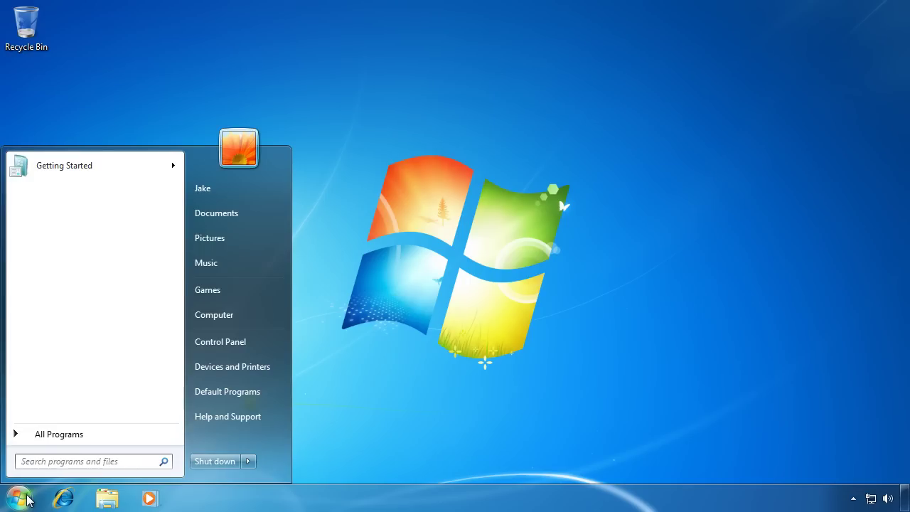
click(27, 497)
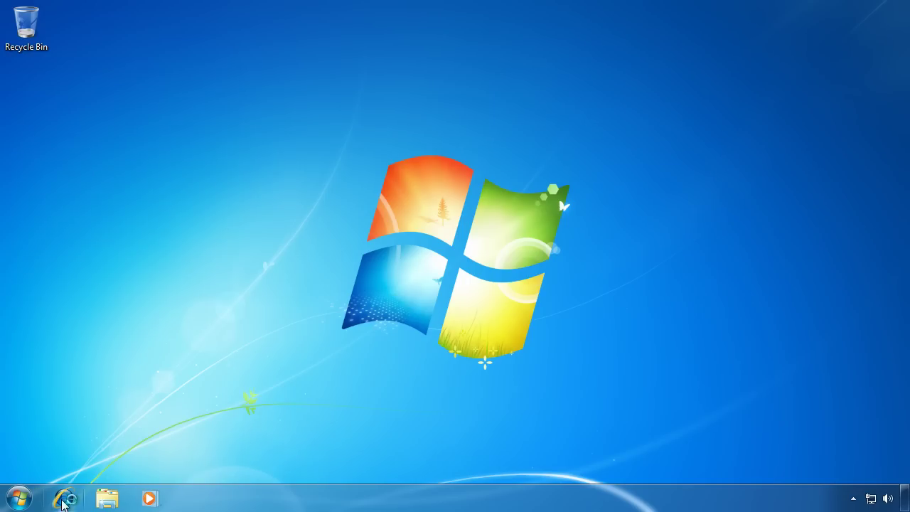
click(63, 500)
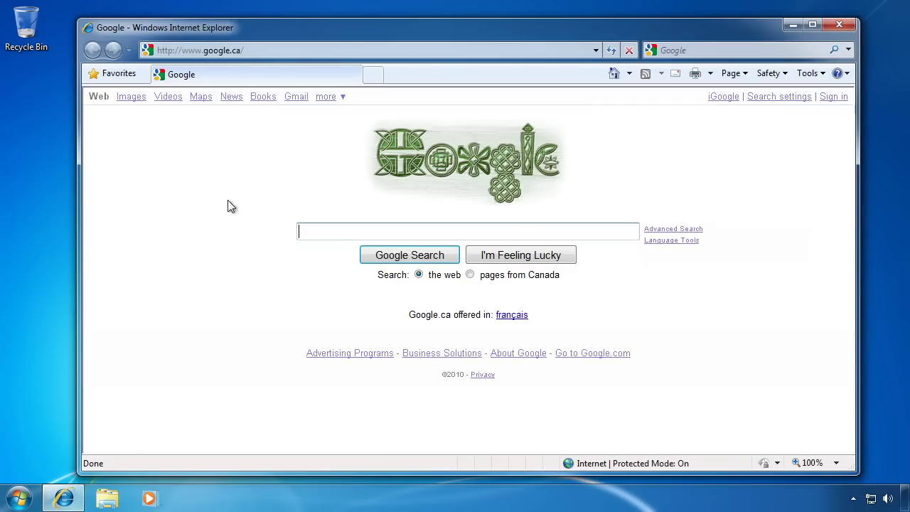
click(316, 50)
text(skype)
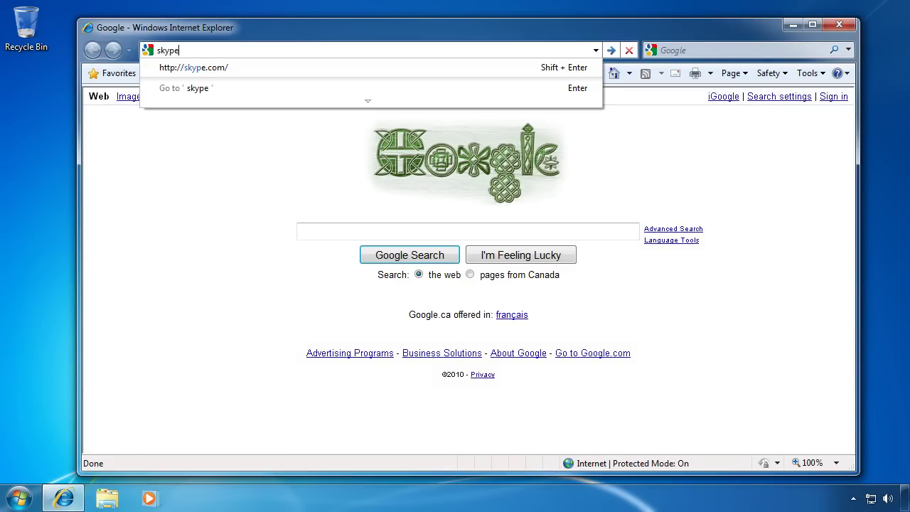
key(Return)
Step: In a new tab, load Mozilla's download page and save the Firefox 3.6 installer to the Desktop
click(372, 75)
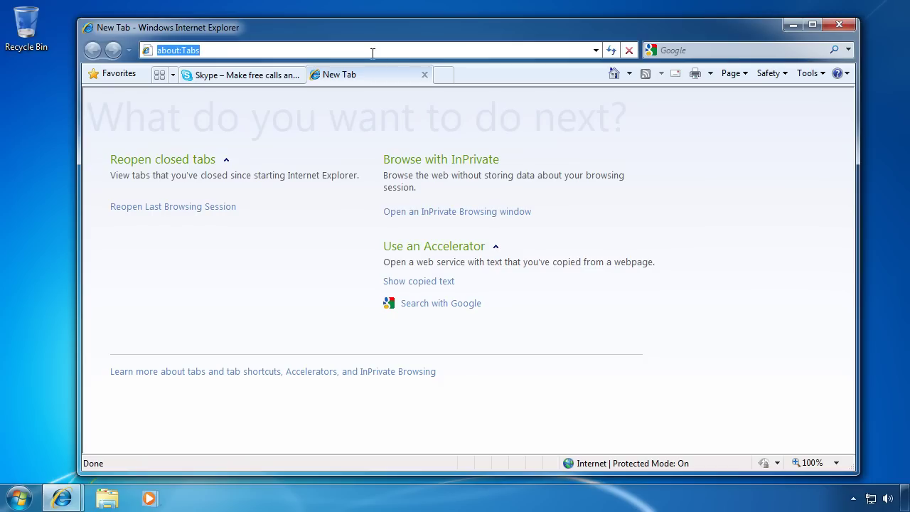
text(http://www.mozilla.com/en-US/firefox/ie.html)
key(Return)
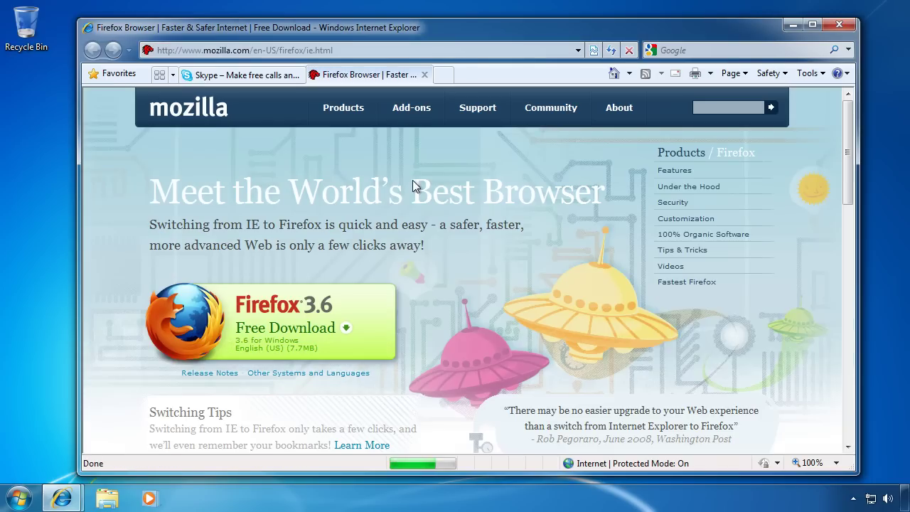
click(300, 330)
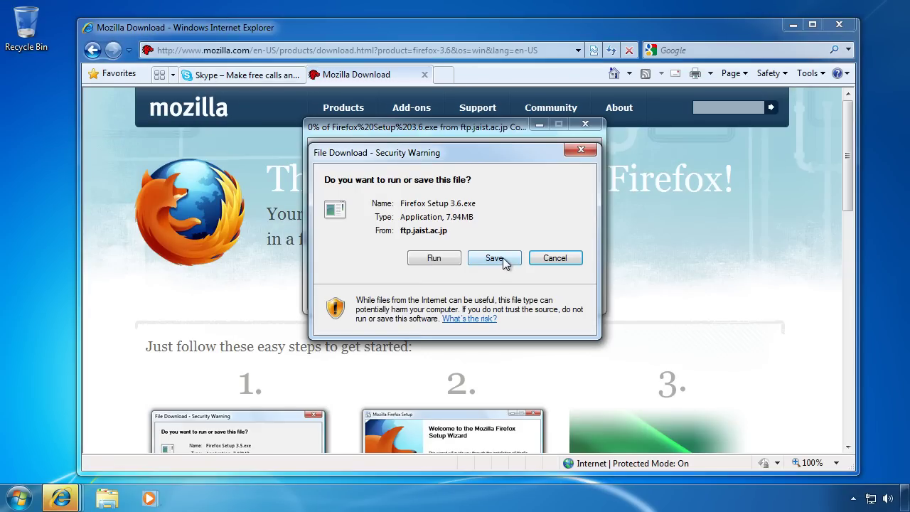
click(502, 259)
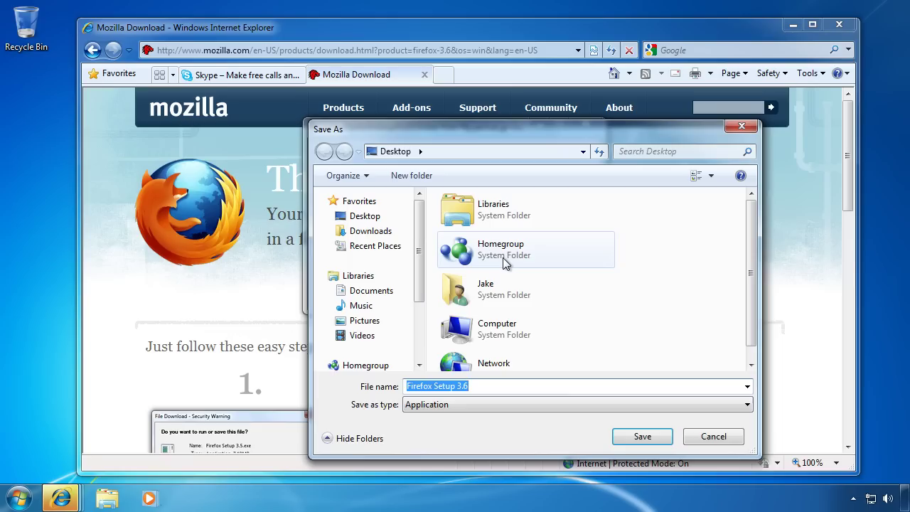
click(630, 436)
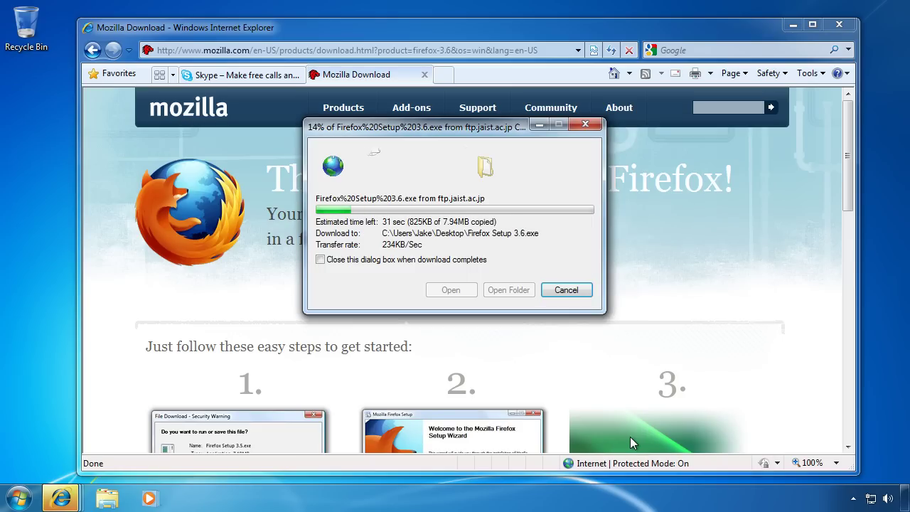
click(570, 292)
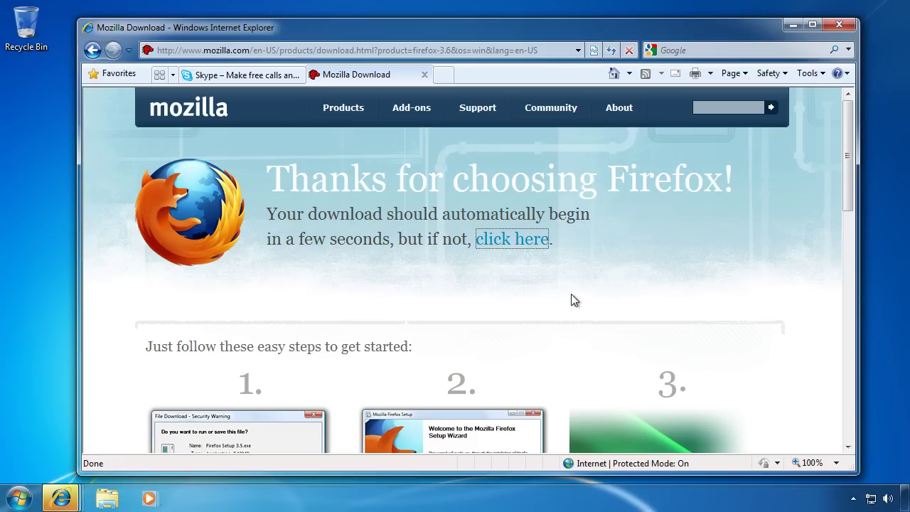
click(425, 74)
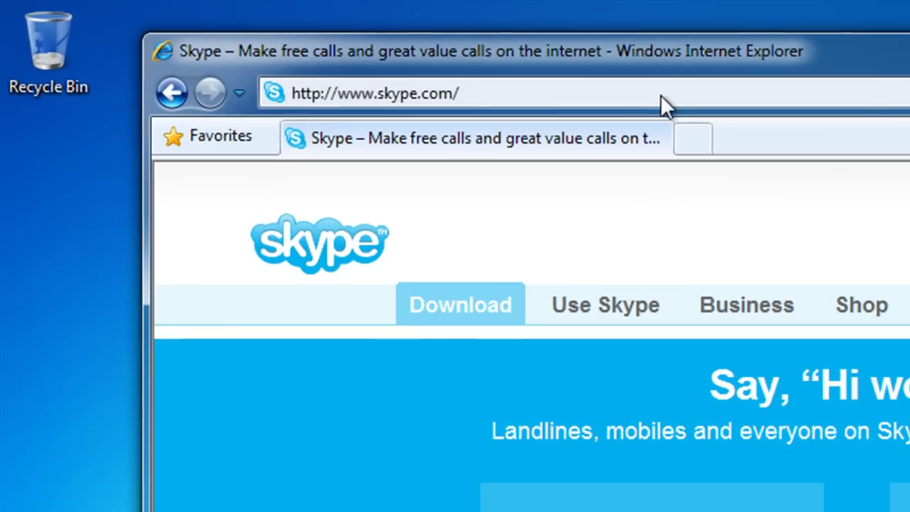
click(549, 77)
text(h)
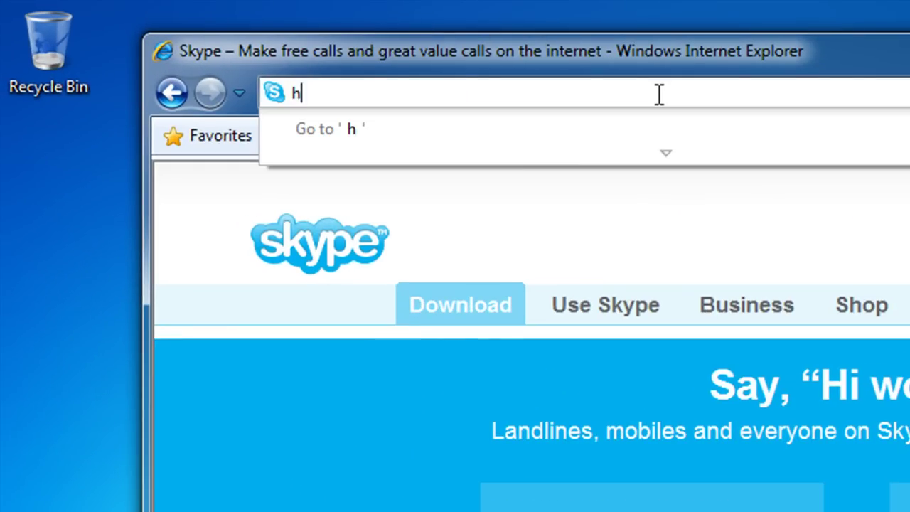
text(ttp://w)
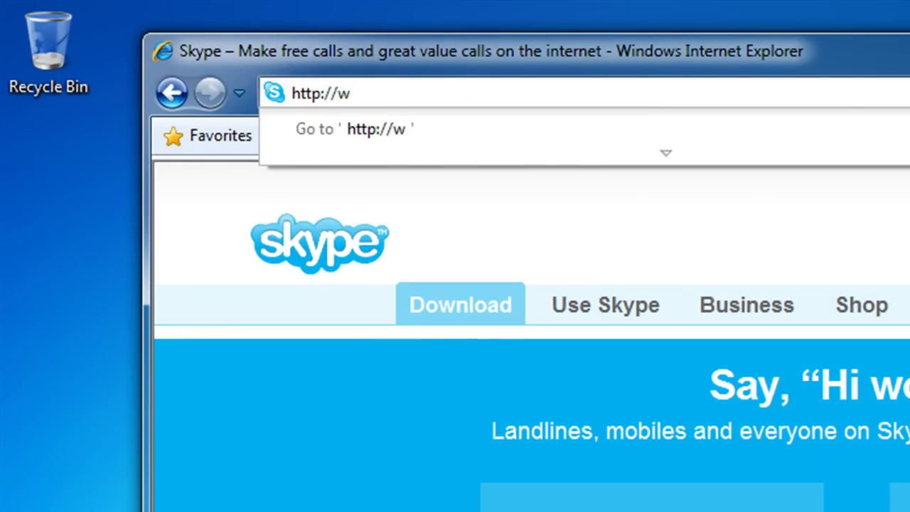
text(ww.ninite.com)
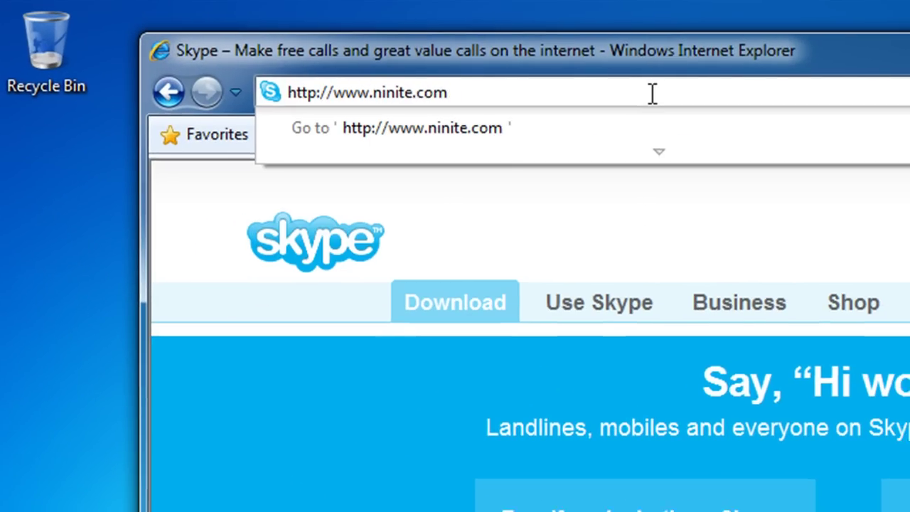
key(Return)
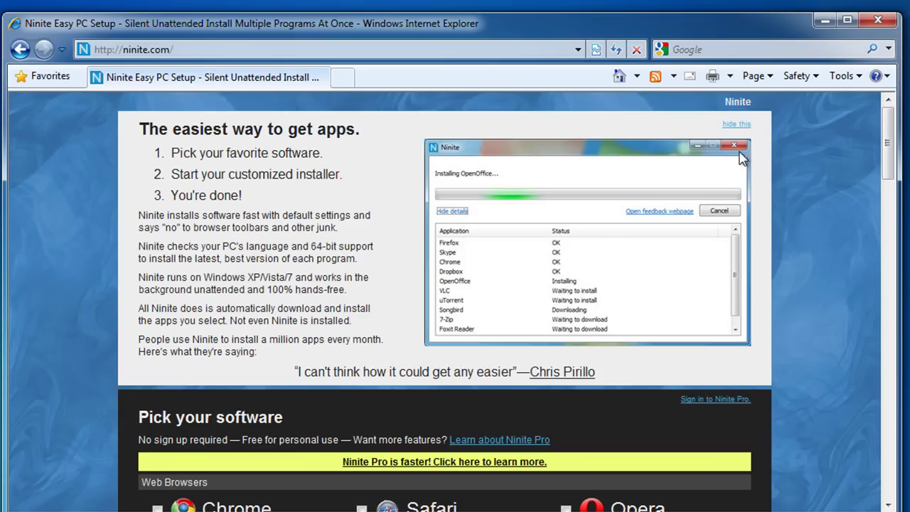
Step: Hide the page description, then tick Chrome, Skype and Audacity in the software list
click(738, 125)
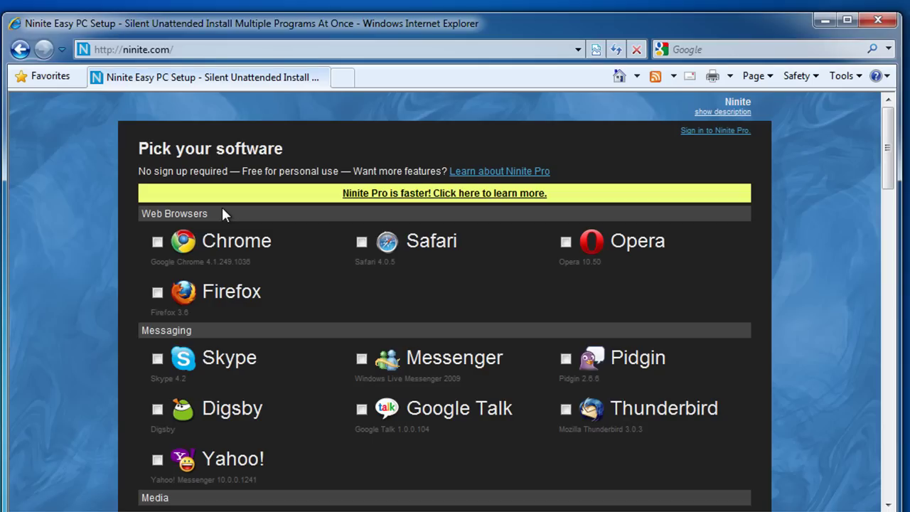
click(162, 245)
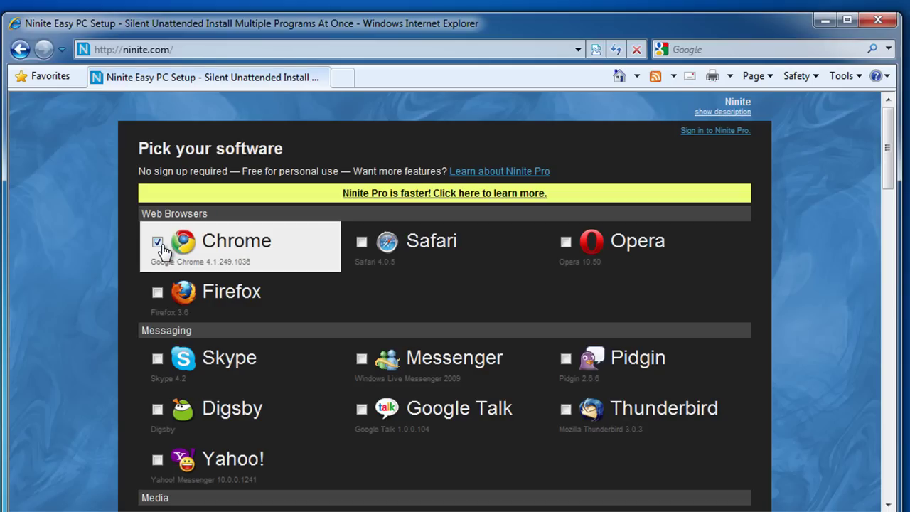
click(158, 361)
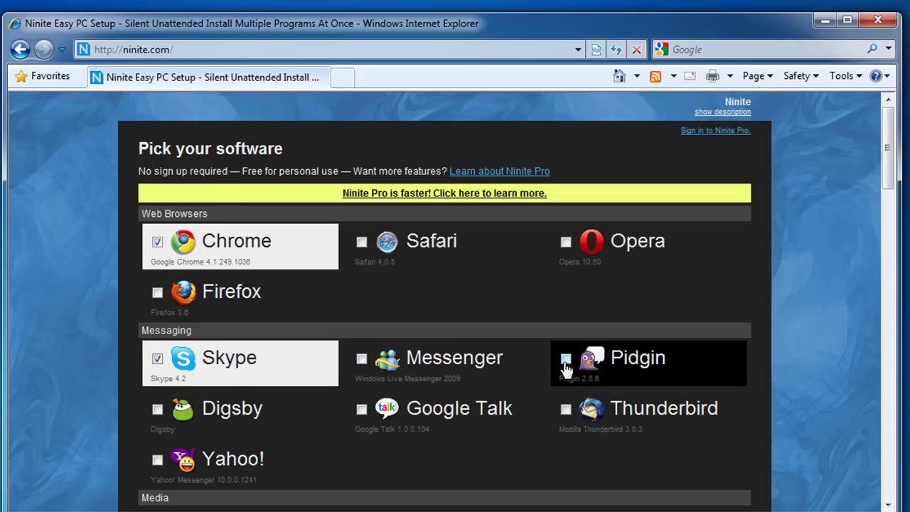
scroll(566, 368, down, 3)
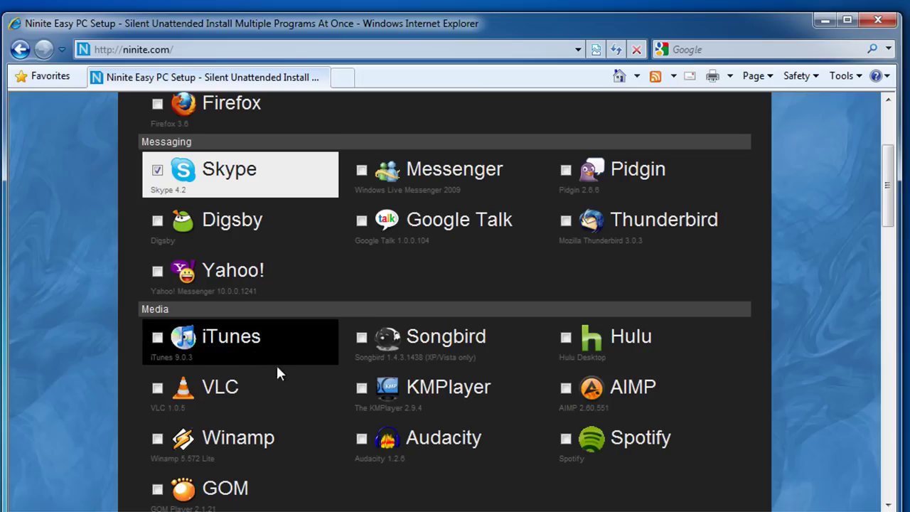
click(378, 446)
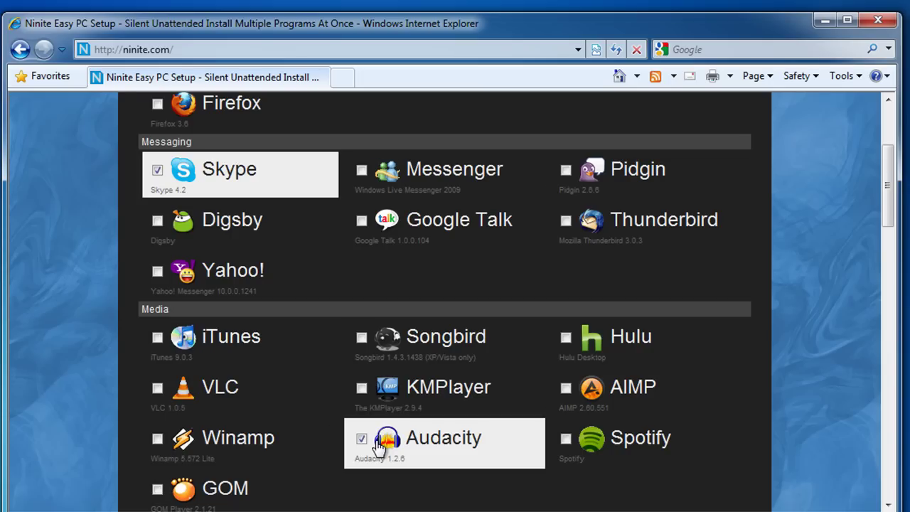
scroll(378, 446, down, 1)
scroll(378, 446, down, 2)
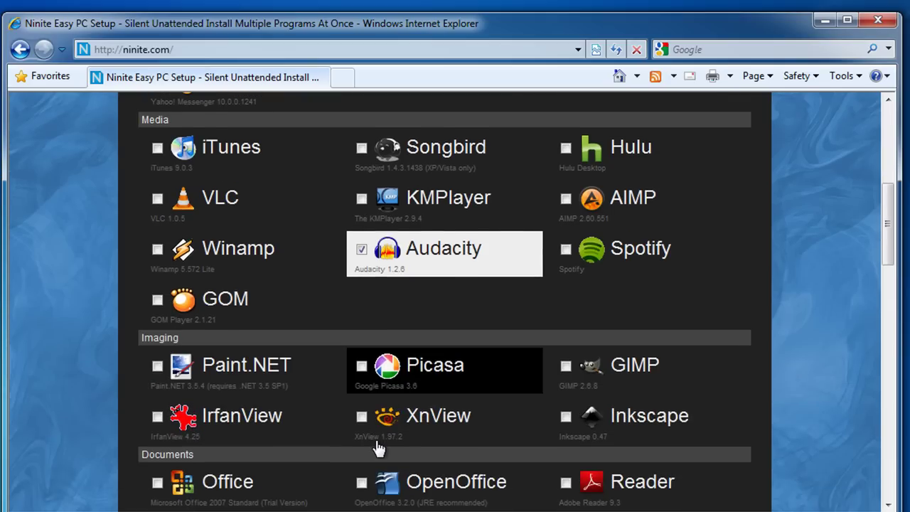
Step: Tick Flash, Flash (IE), Java and .NET for the installer
scroll(378, 447, down, 3)
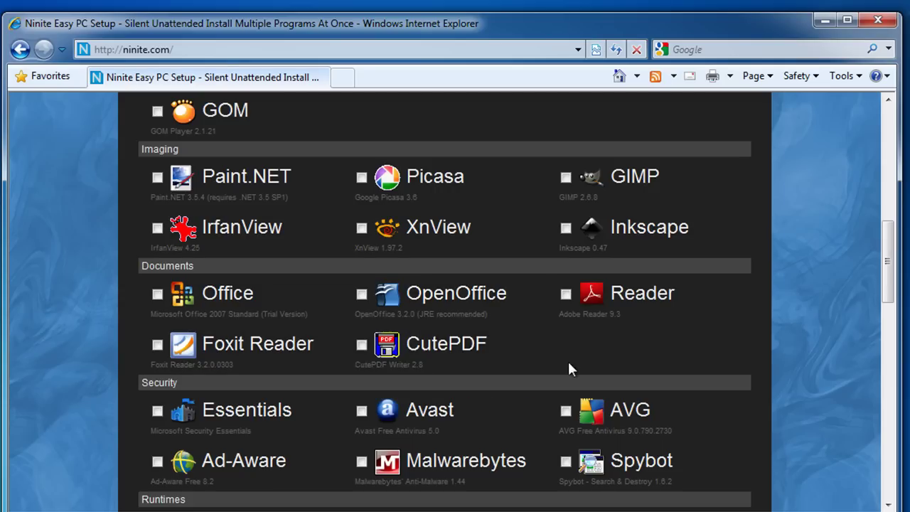
scroll(582, 370, down, 3)
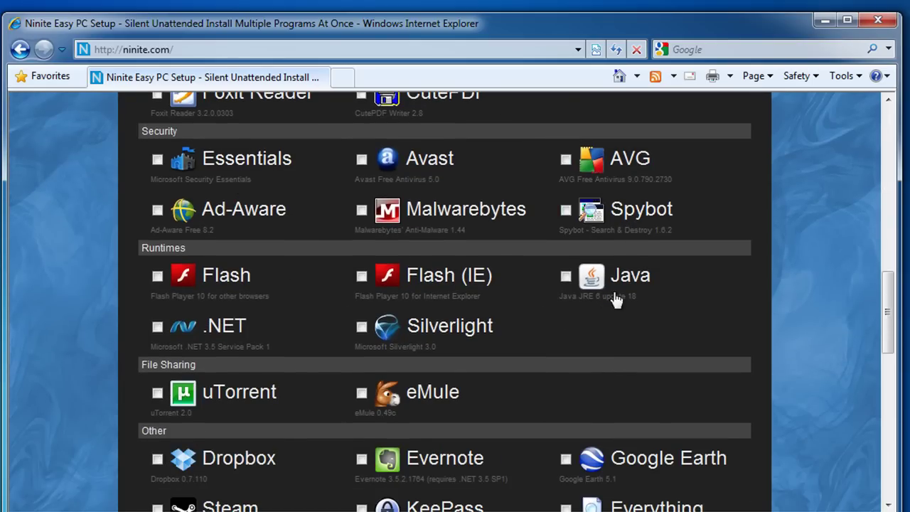
click(268, 287)
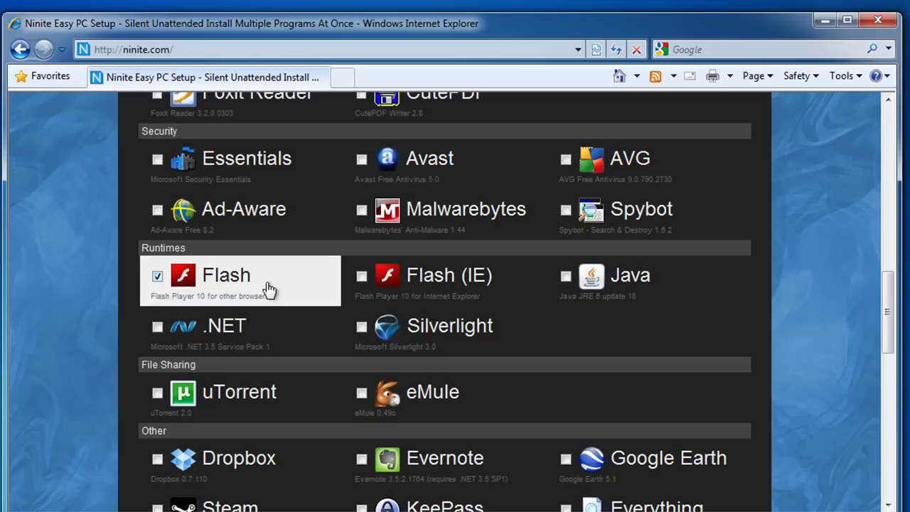
click(362, 278)
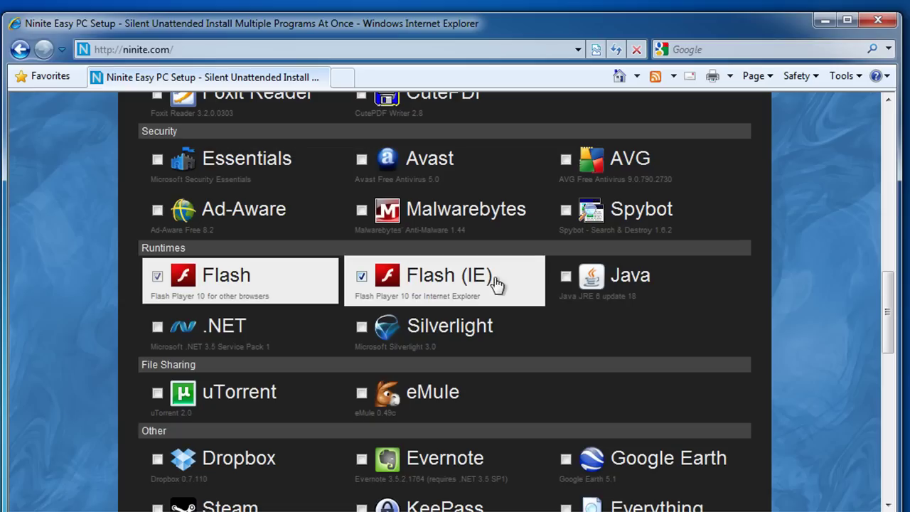
click(566, 277)
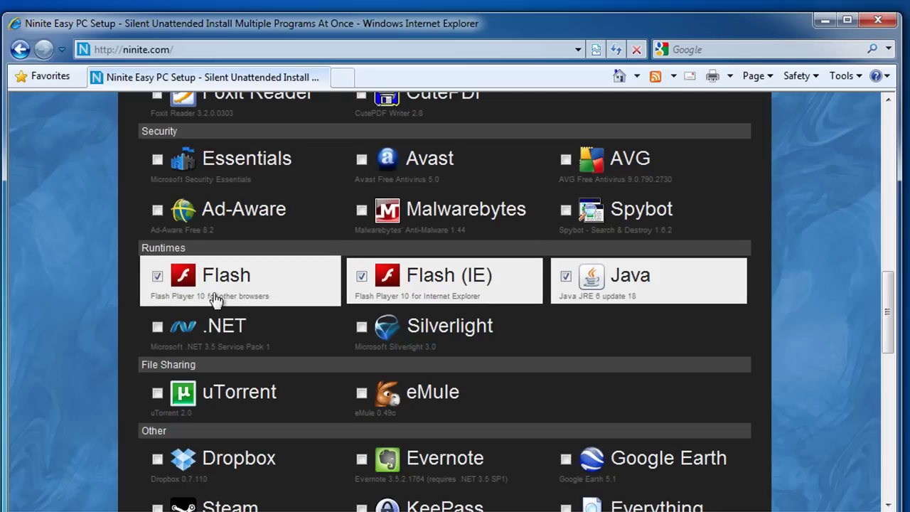
click(157, 327)
Step: Tick uTorrent, 7-Zip and FileZilla further down the list
scroll(623, 398, down, 4)
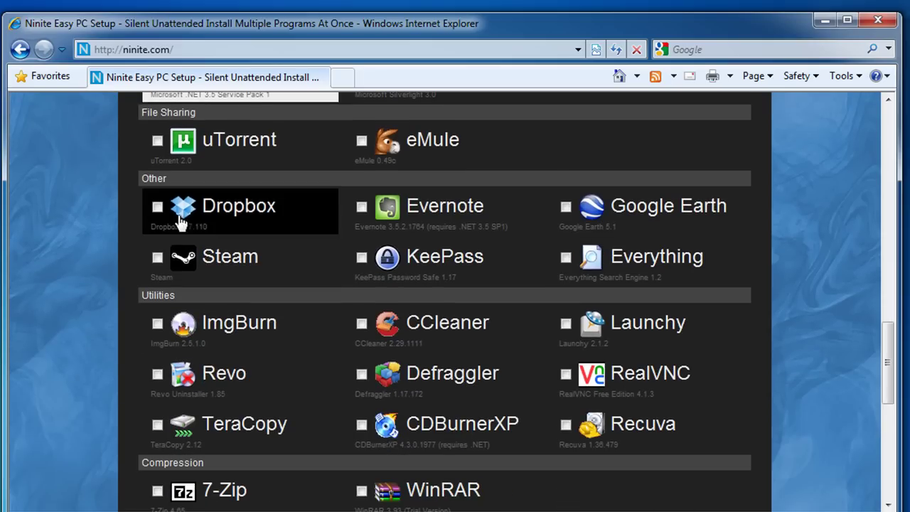
click(157, 141)
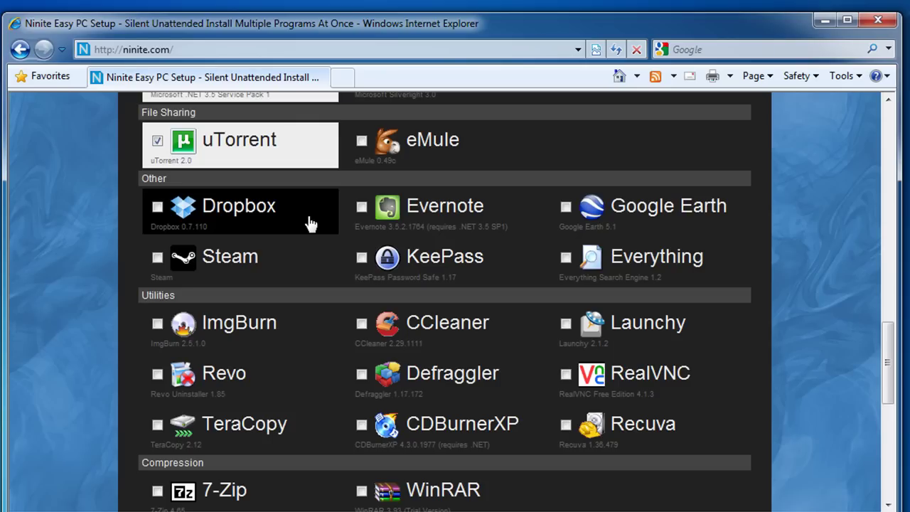
scroll(311, 245, down, 3)
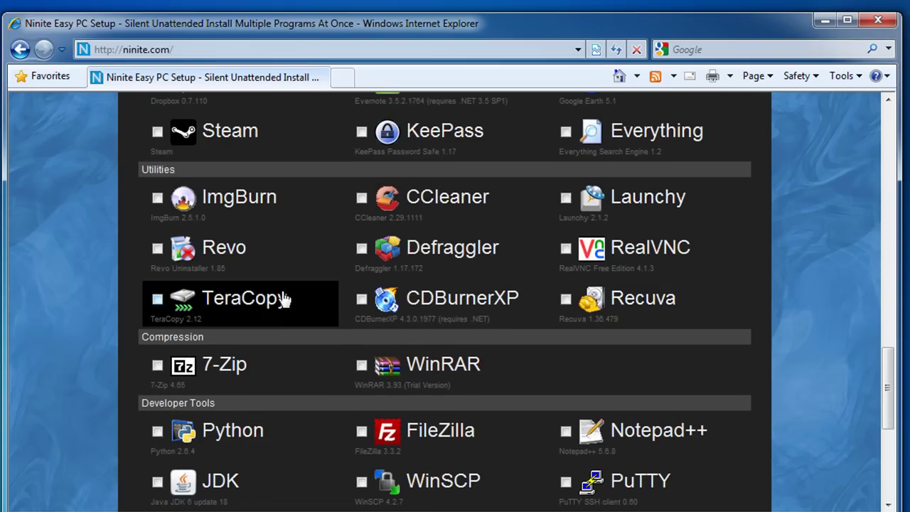
scroll(285, 298, down, 3)
scroll(284, 298, down, 2)
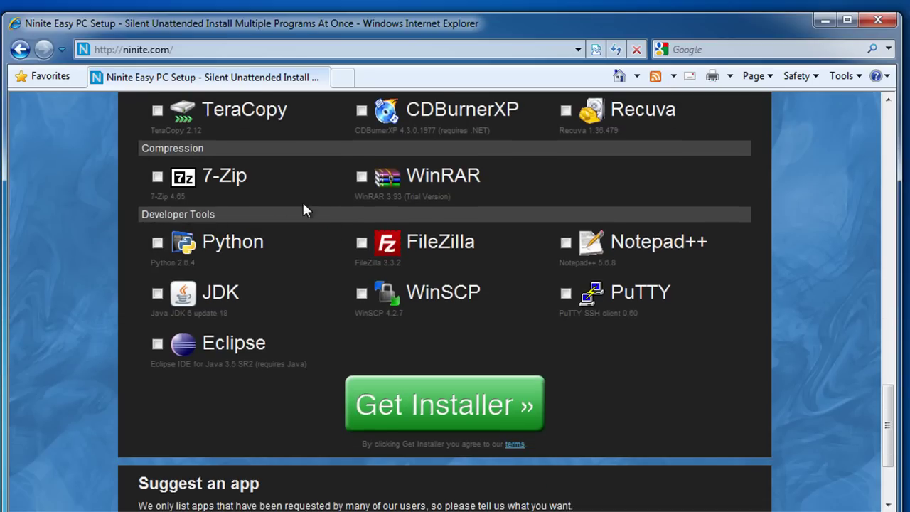
click(157, 178)
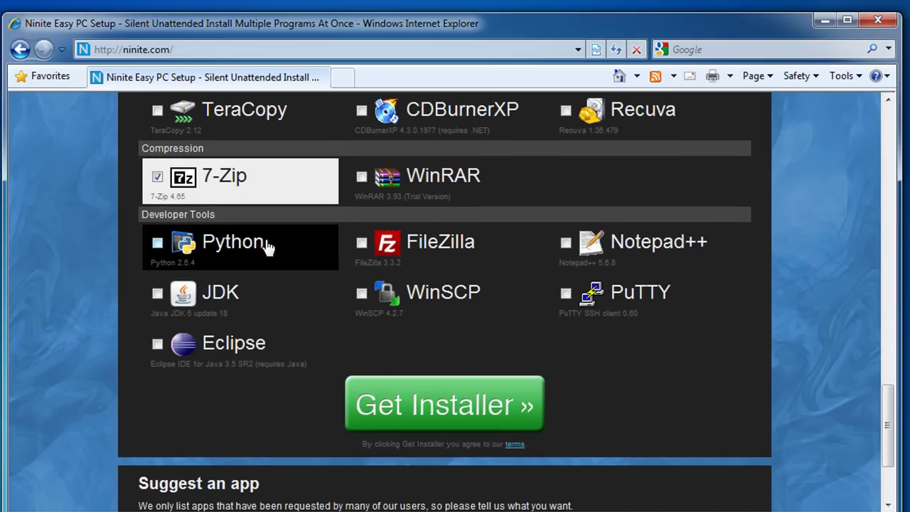
click(362, 243)
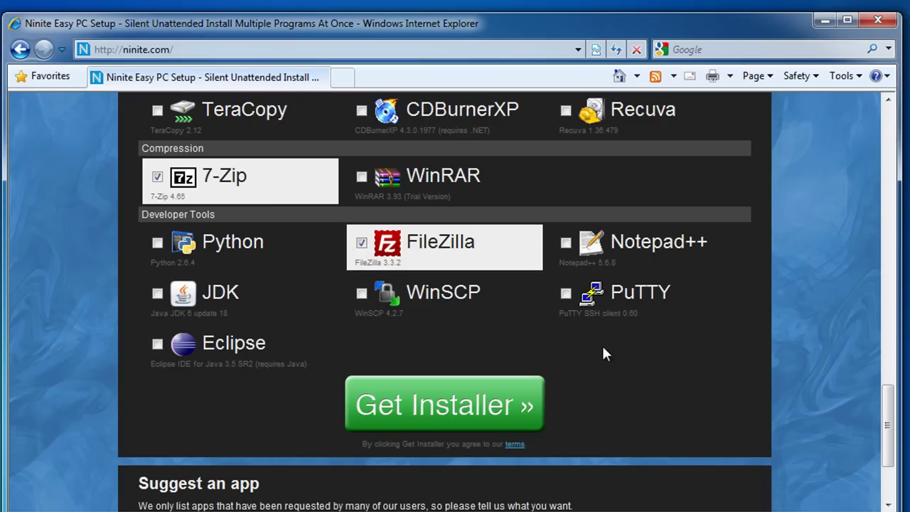
scroll(659, 356, down, 3)
scroll(659, 365, down, 1)
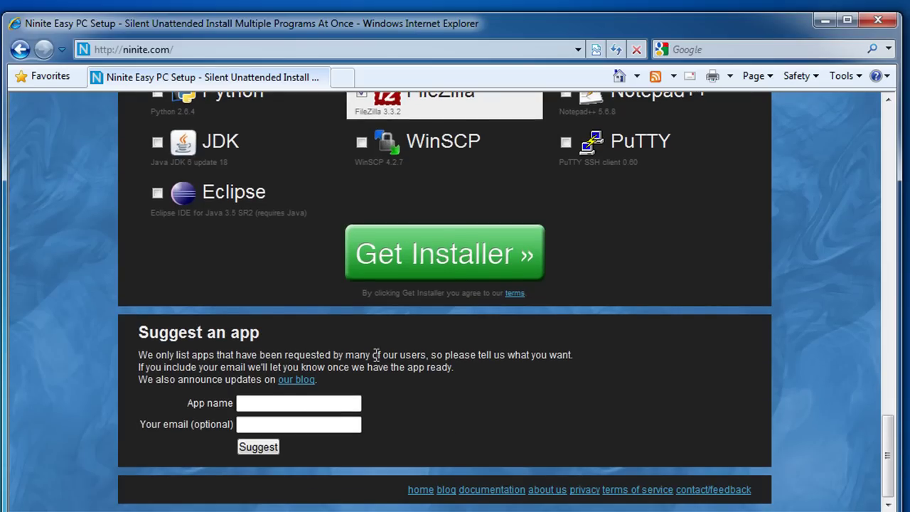
Step: Get the custom installer and save the 214KB Ninite file to the Desktop
click(360, 403)
click(460, 256)
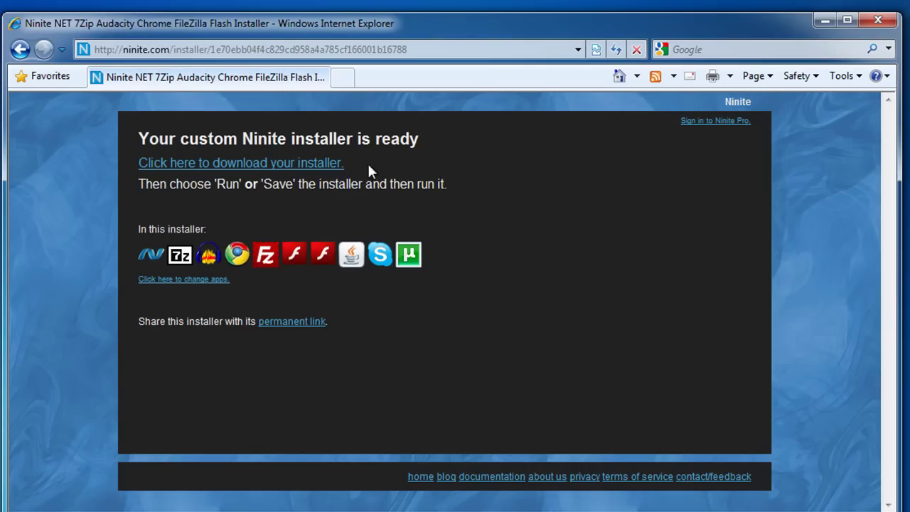
click(202, 166)
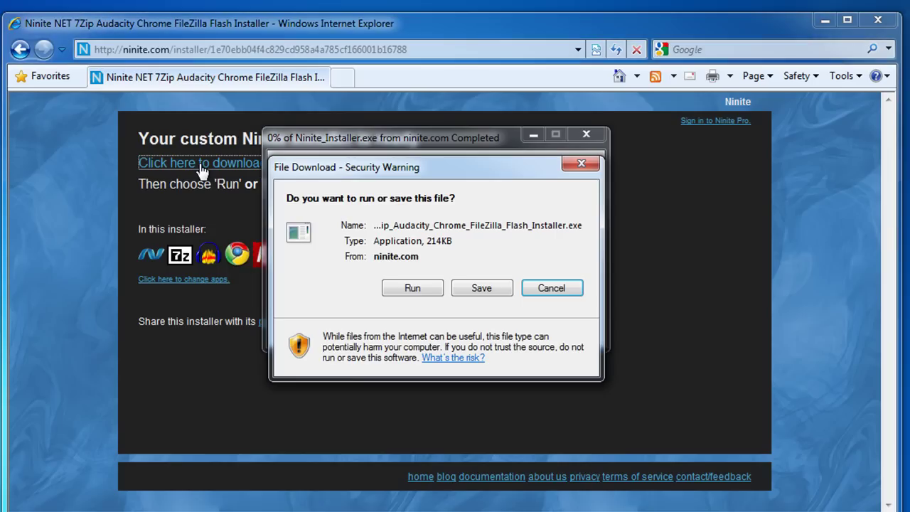
click(480, 290)
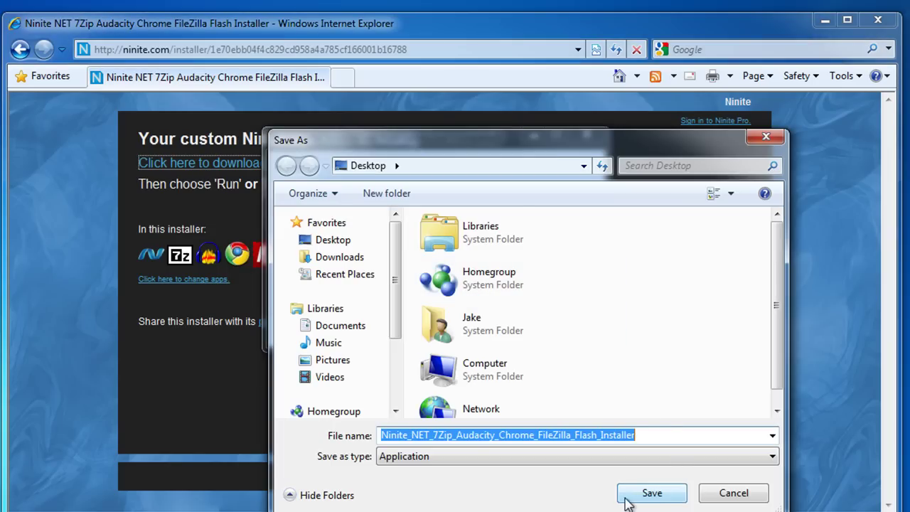
click(654, 499)
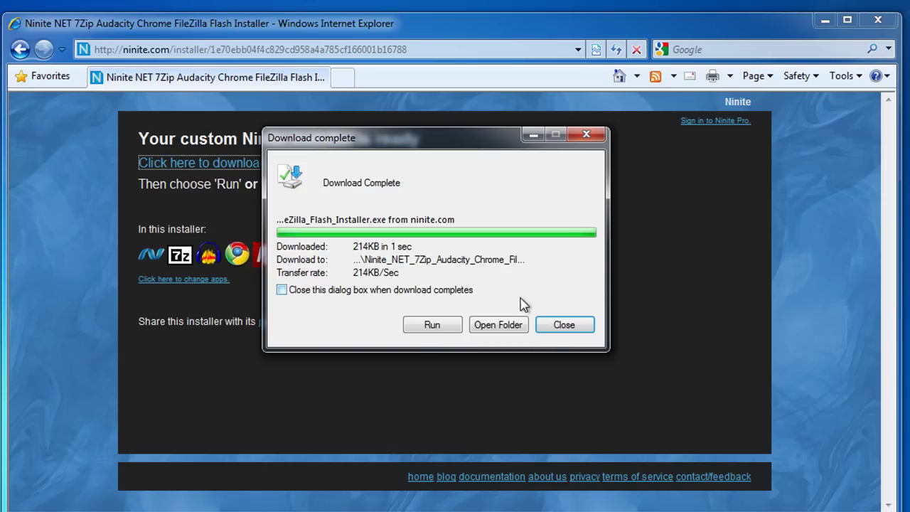
click(551, 328)
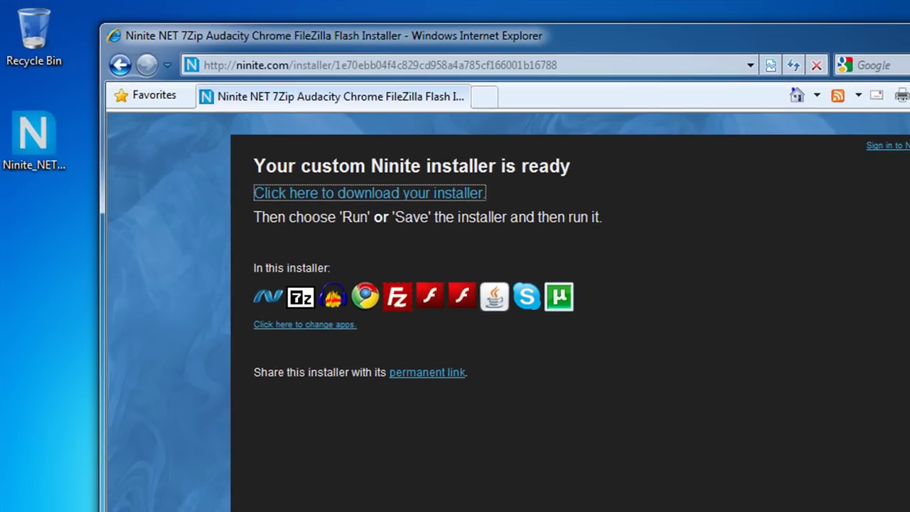
Step: Close the browser, run the Ninite installer from the Desktop, and close it once all ten apps report OK
click(901, 27)
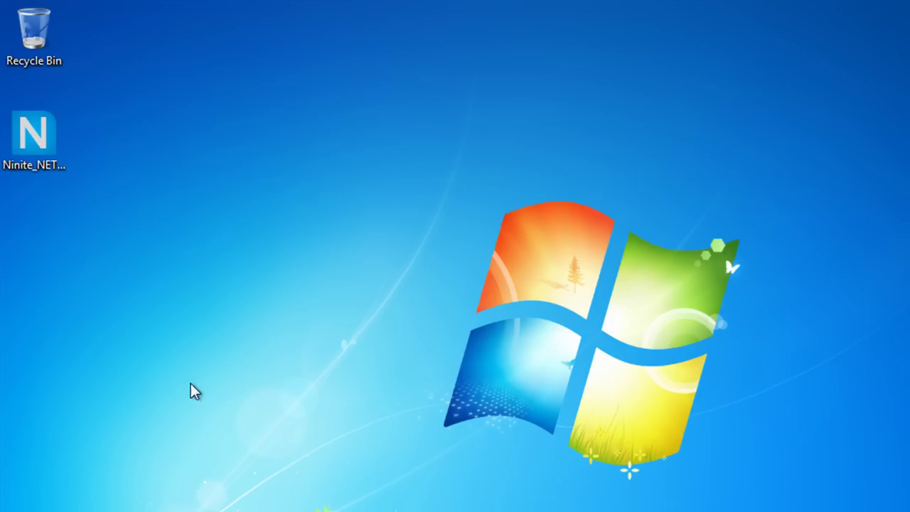
click(37, 133)
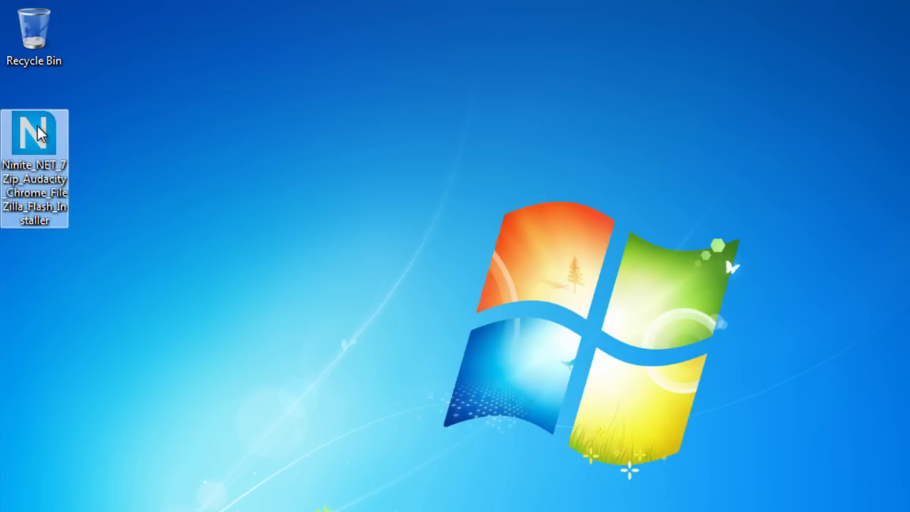
double_click(37, 134)
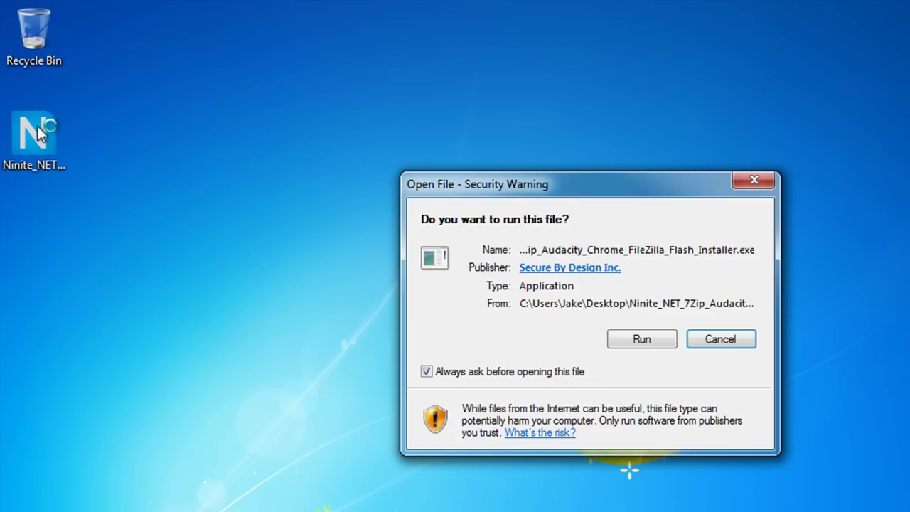
click(644, 341)
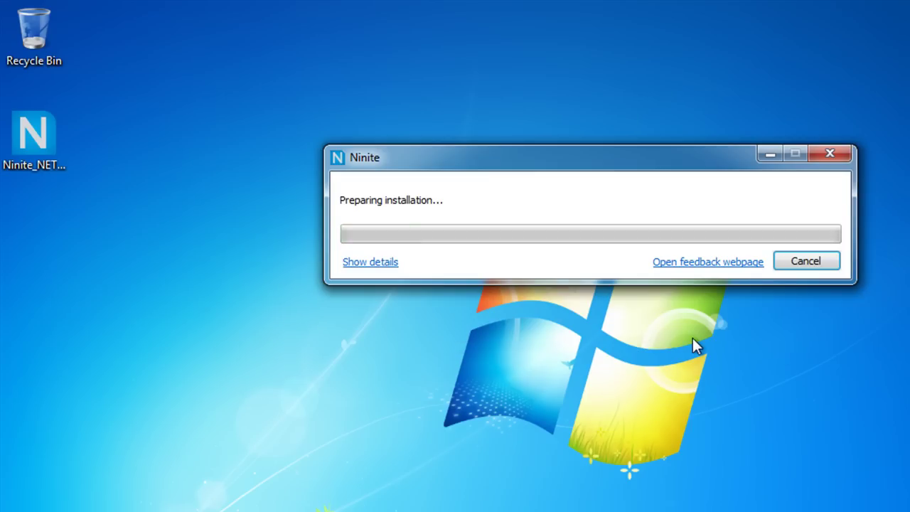
click(382, 272)
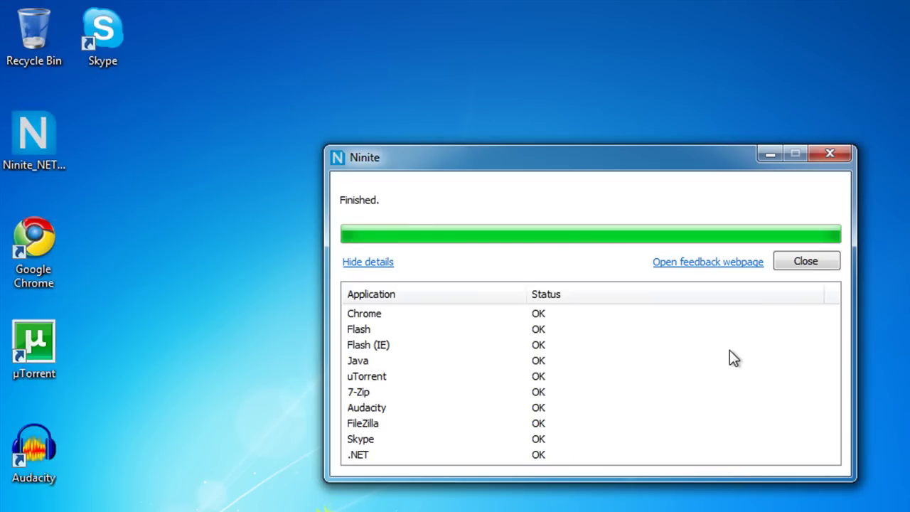
click(817, 264)
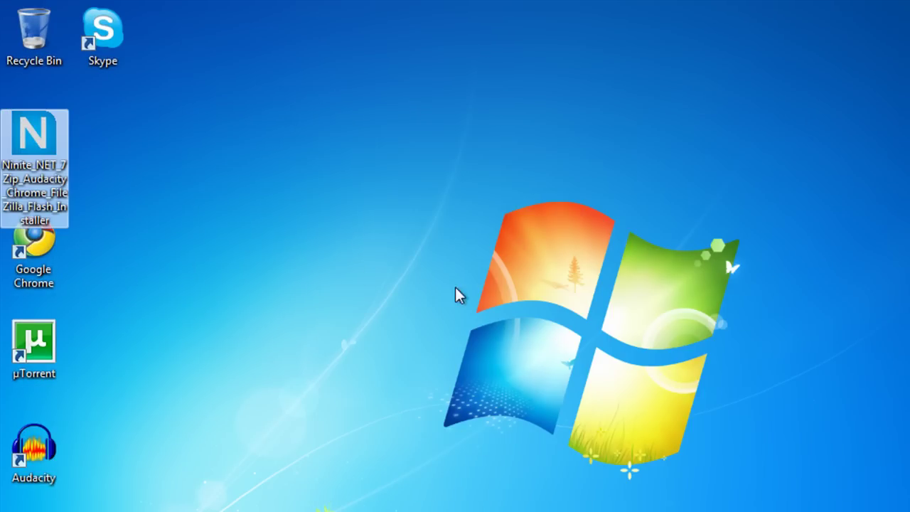
Step: Open Control Panel's Uninstall a program list showing the 9 installed programs
click(217, 175)
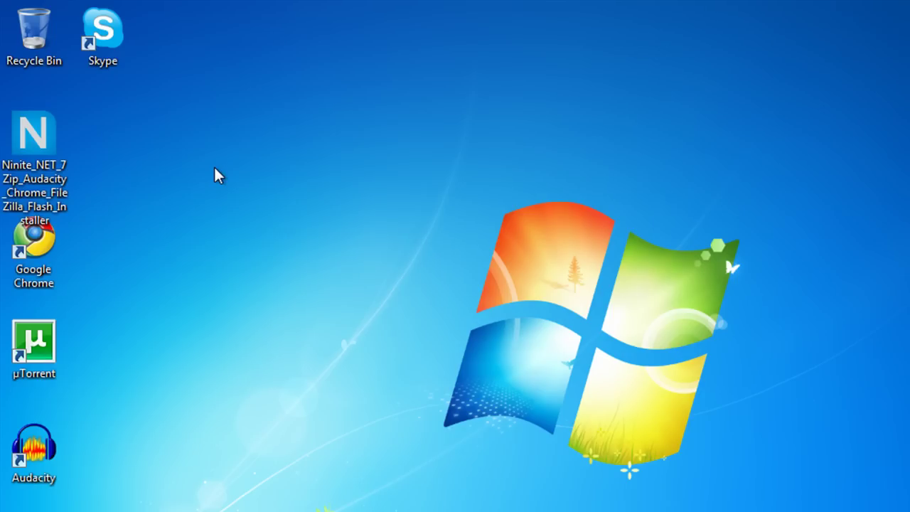
click(35, 135)
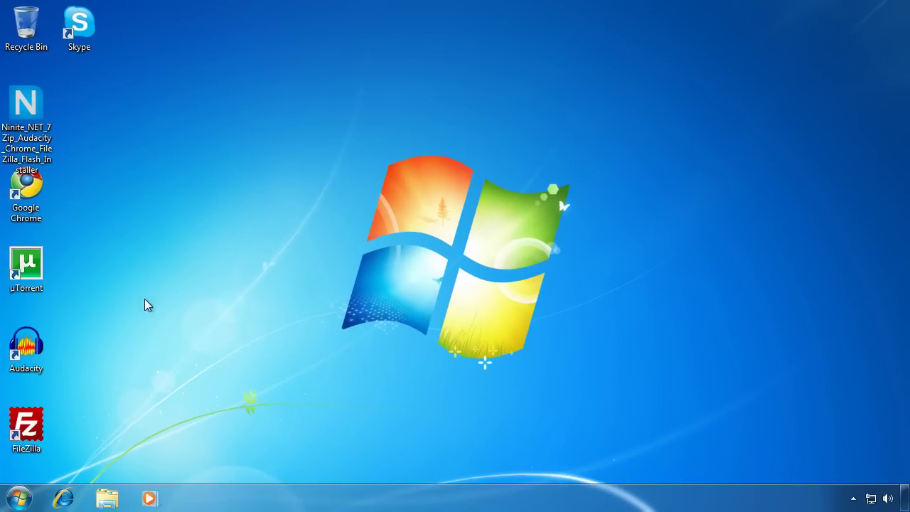
click(19, 498)
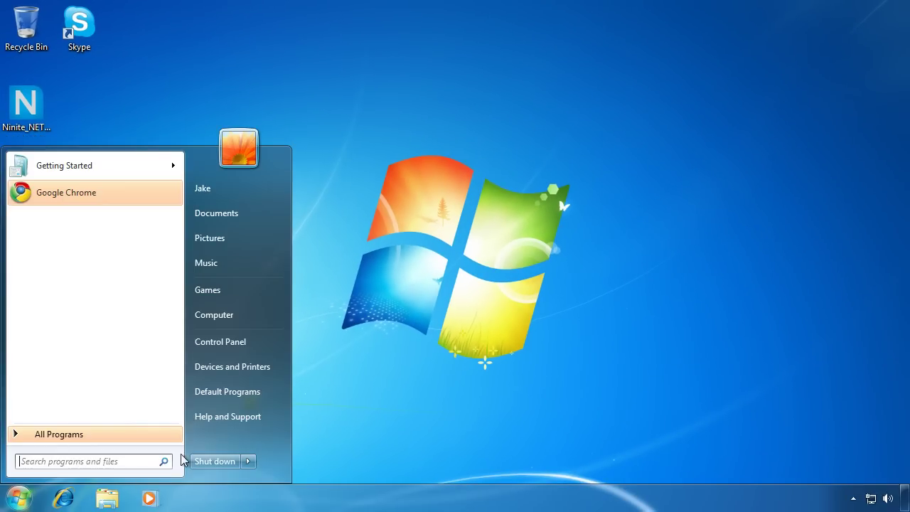
click(238, 341)
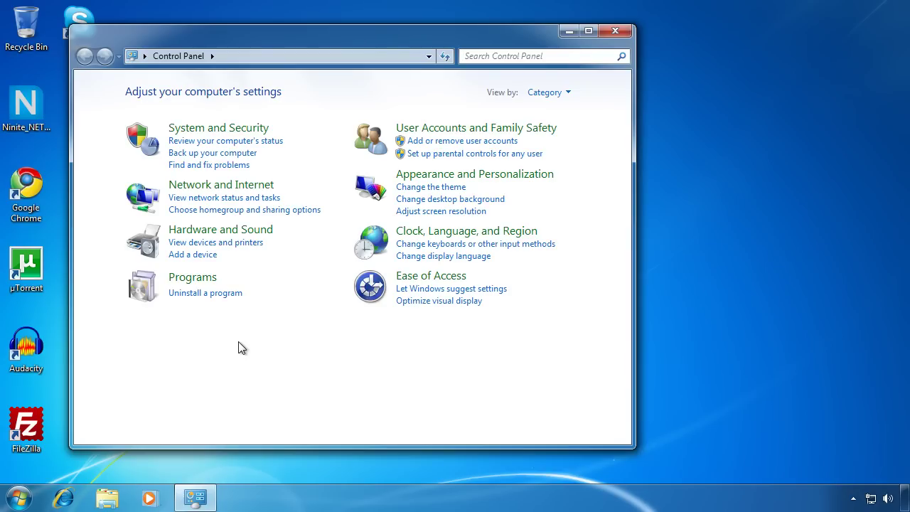
click(233, 294)
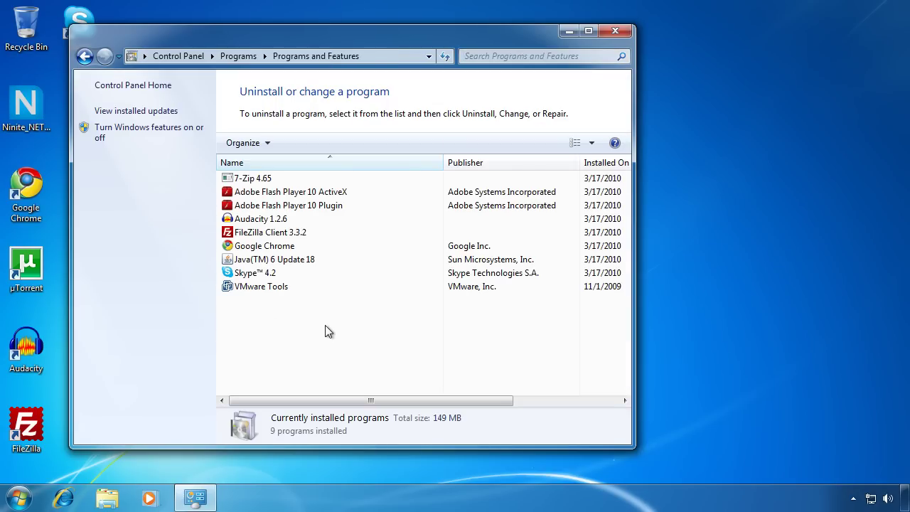
Step: Close the Programs and Features window
click(615, 31)
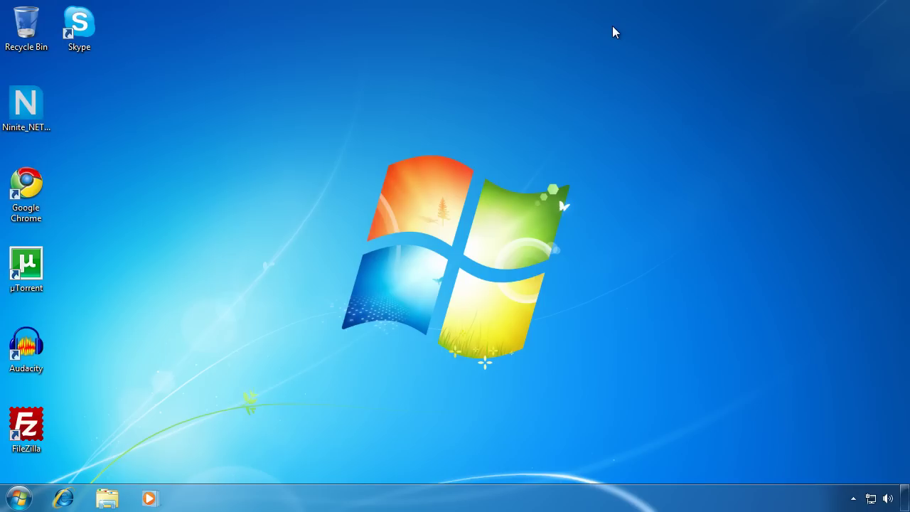